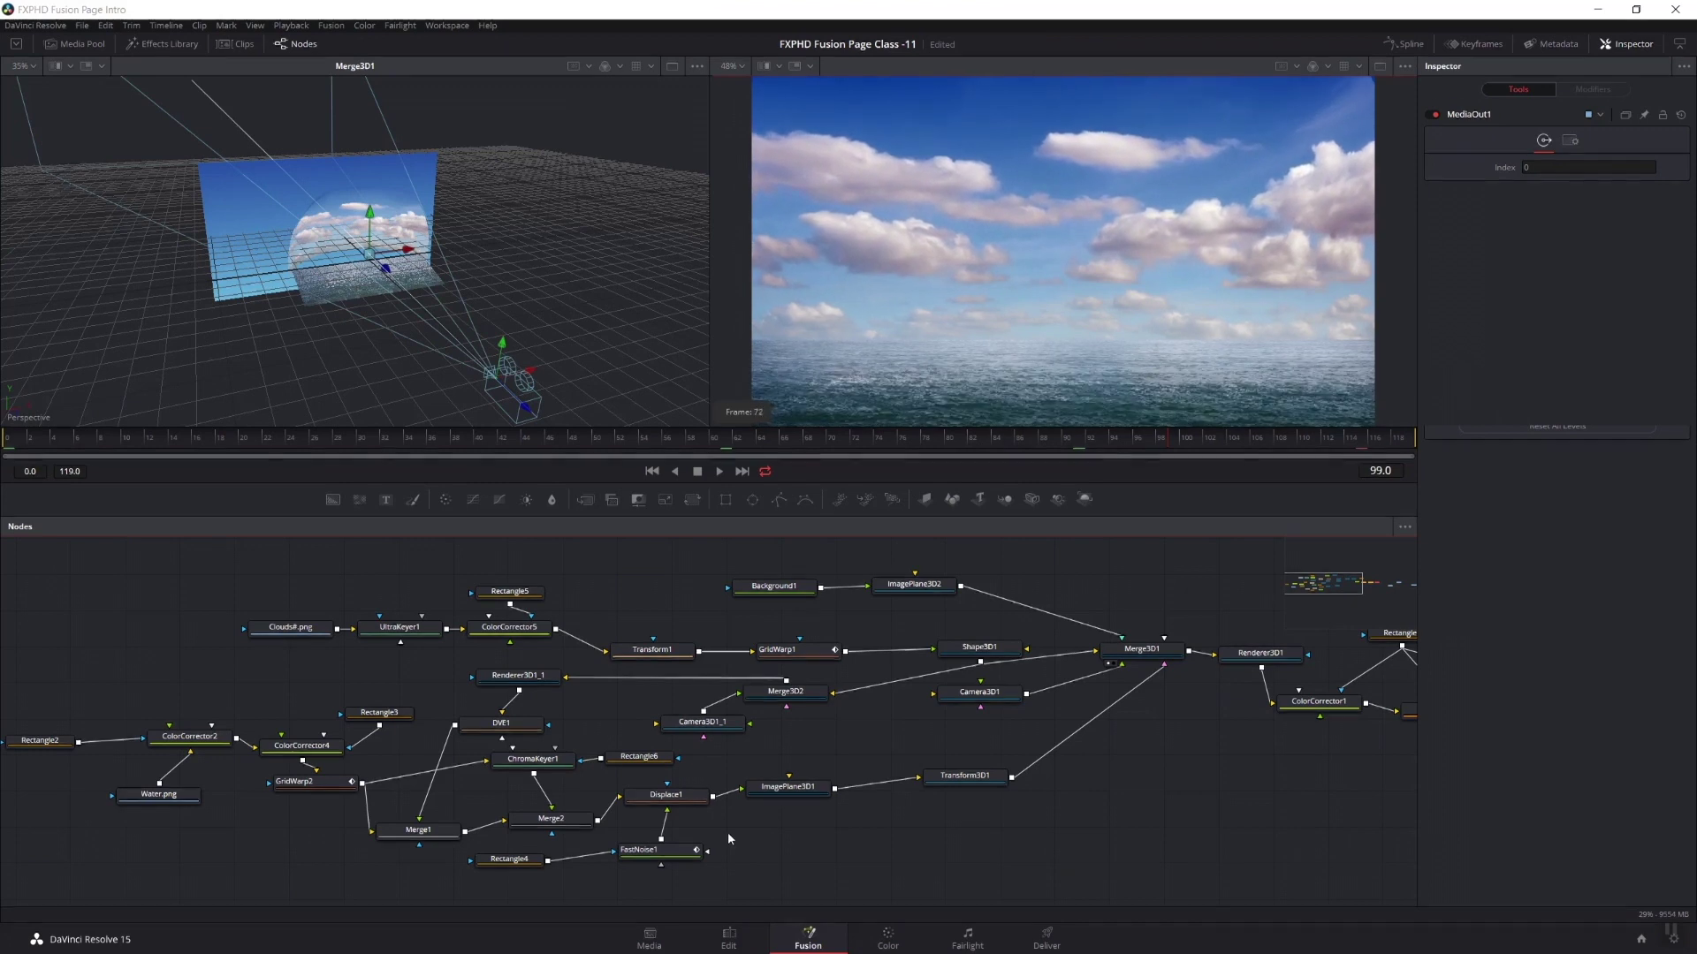
# Pan the node graph to the Renderer3D1, Glow1, Blur1 and ColorCorrector3 nodes, then switch to the Edit page
pyautogui.moveTo(728, 839)
pyautogui.mouseDown()
pyautogui.moveTo(807, 816)
pyautogui.moveTo(273, 828)
pyautogui.mouseUp()
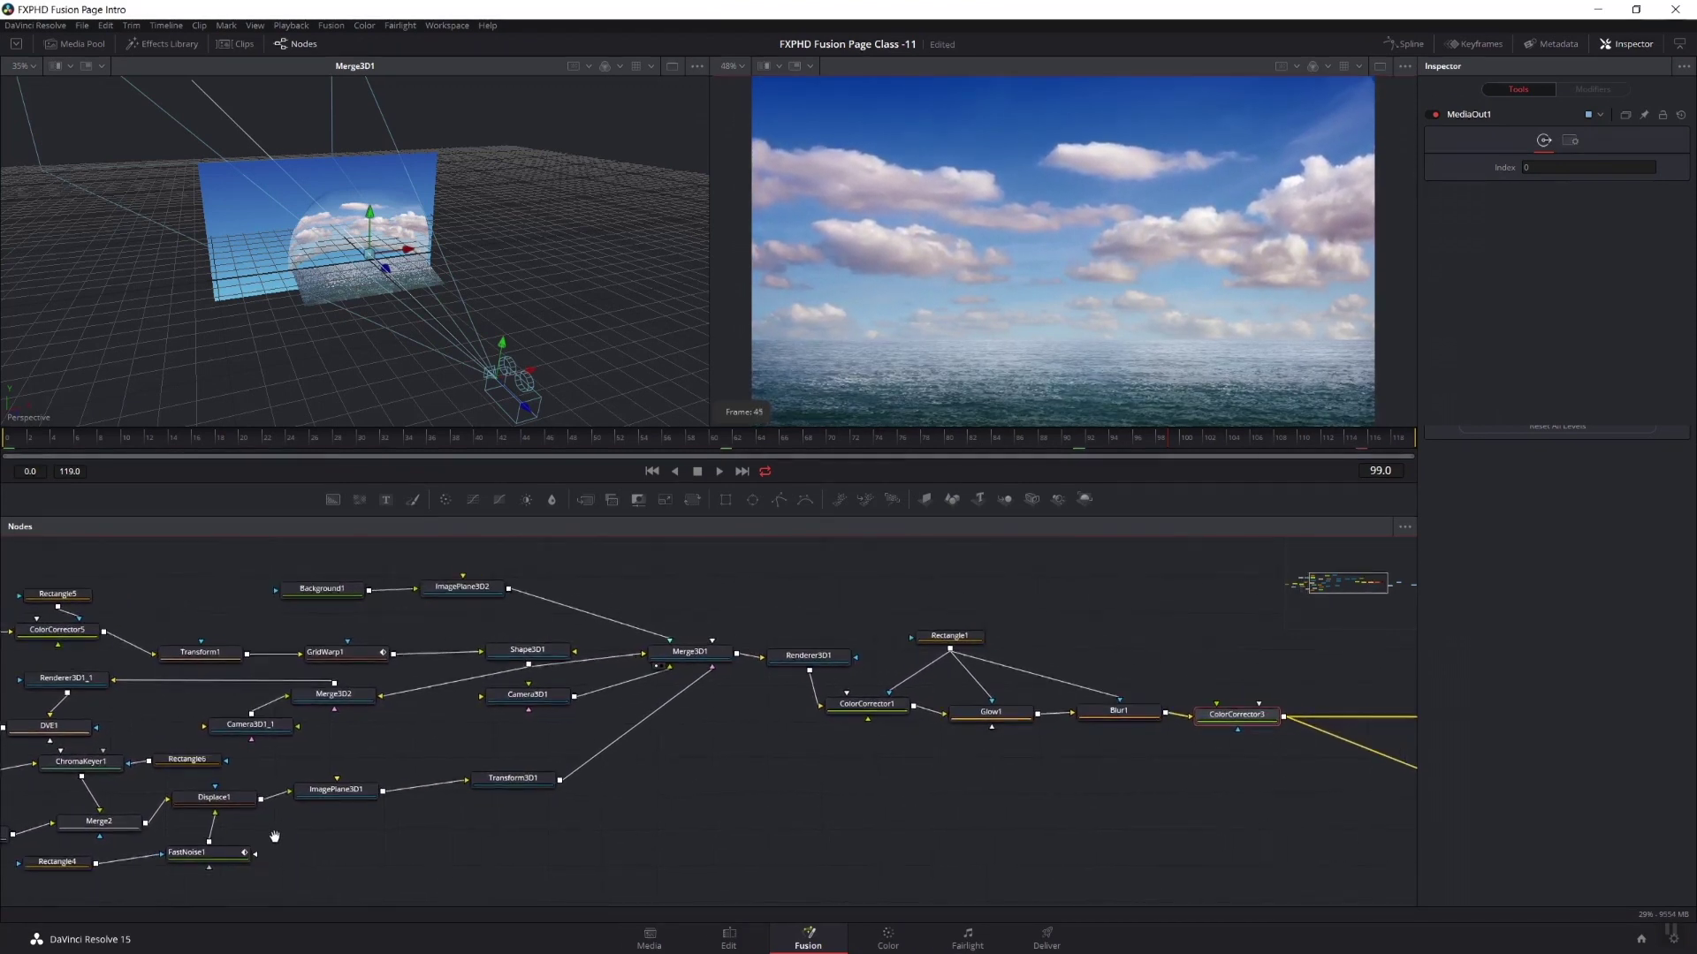
pyautogui.click(728, 941)
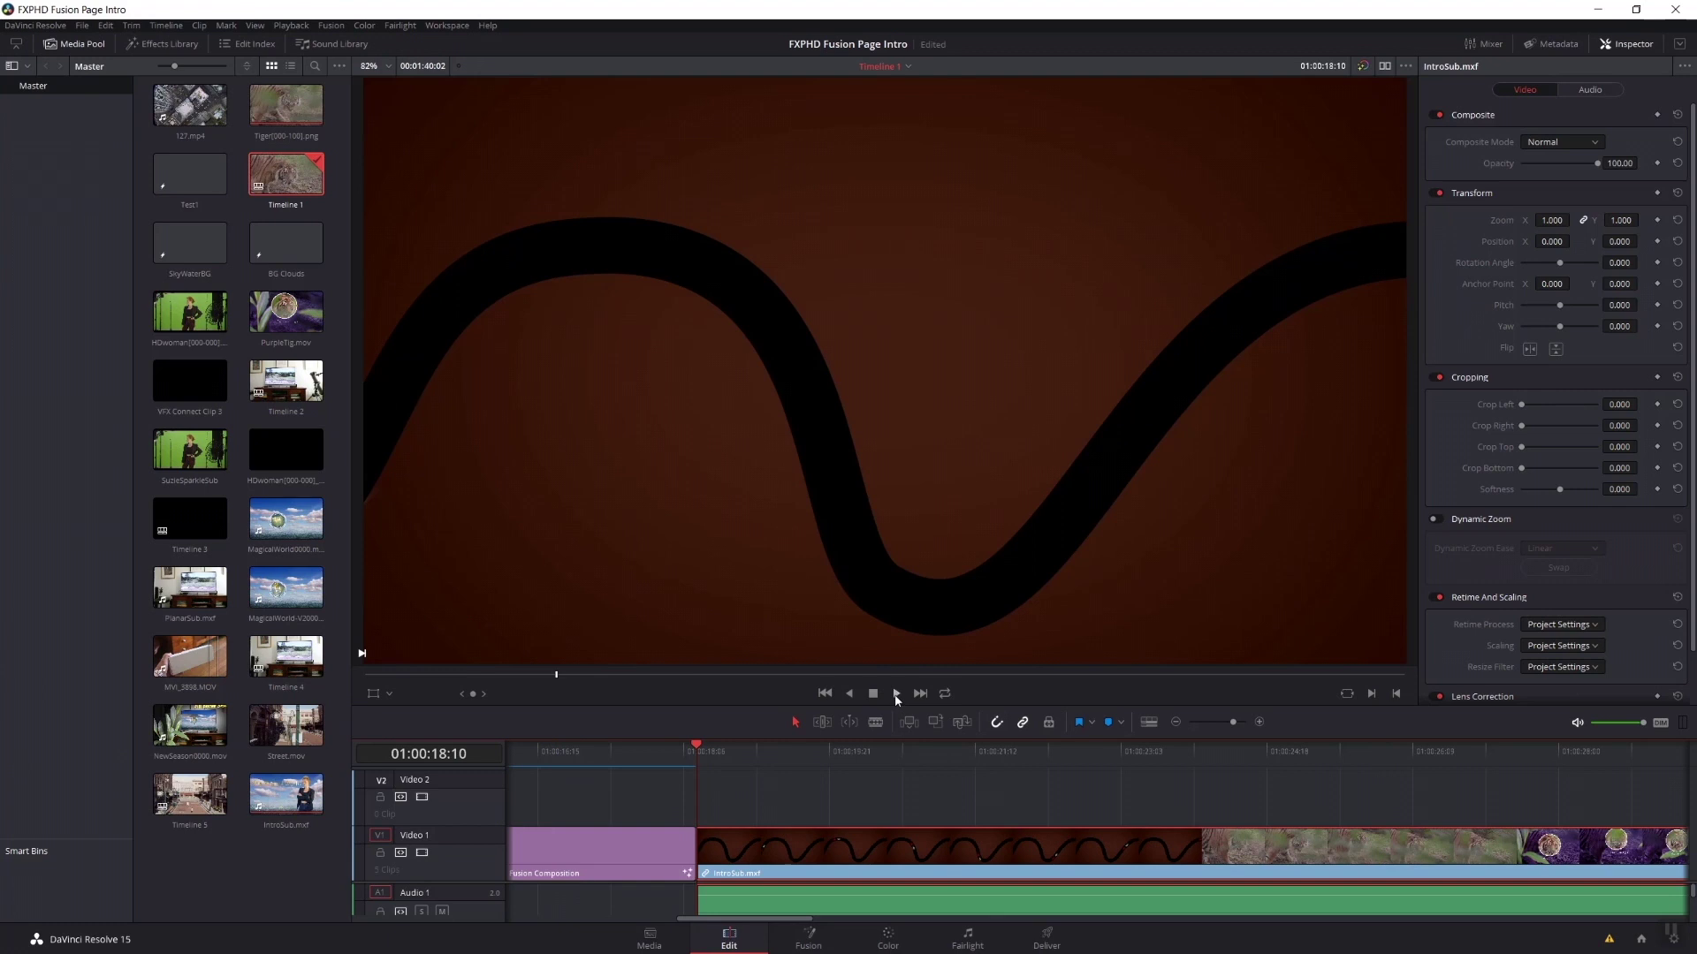
# Play the intro timeline from the Fusion composition through to the street scene
pyautogui.click(895, 693)
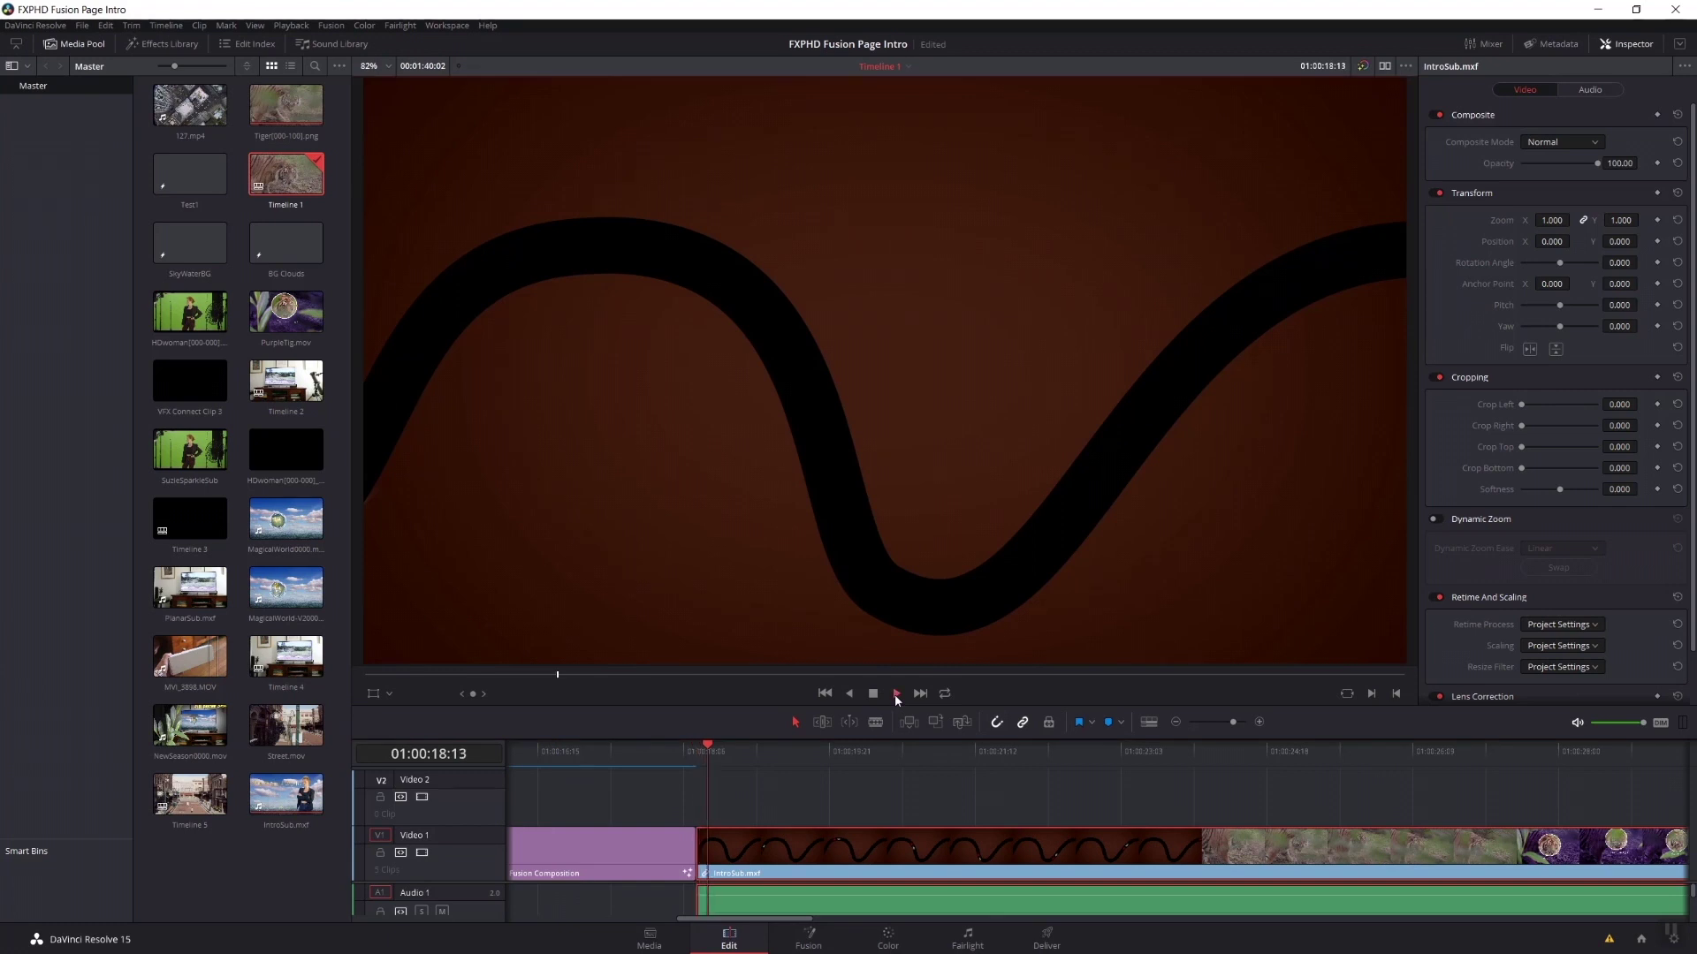